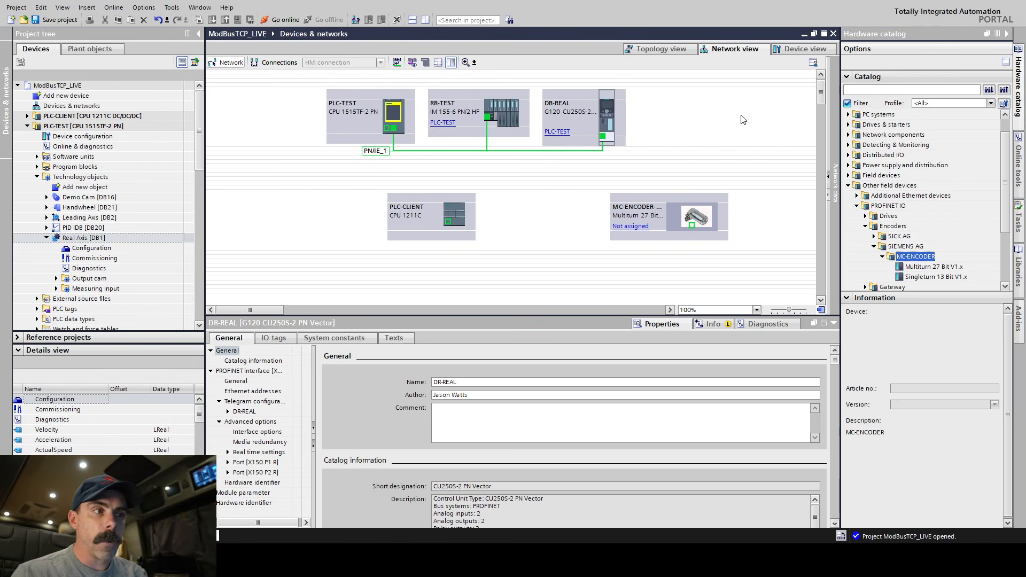
Open the RR-TEST station's device configuration and select its TM PosInput 1 module in slot 2.
left_click(508, 104)
left_click(802, 49)
left_click(378, 198)
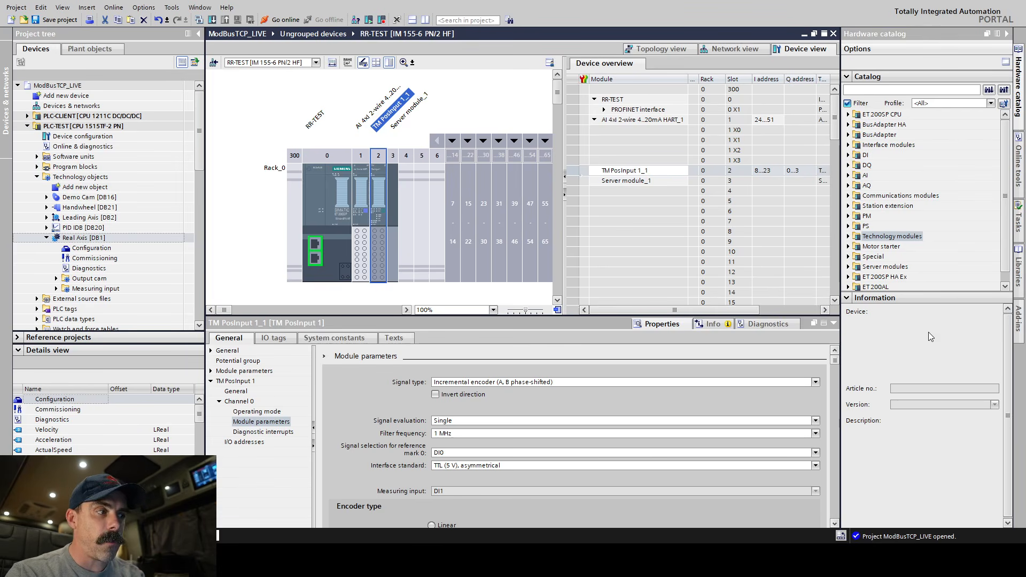
Look up the TM PosInput 1 module 6ES7 138-6BA01-0BA0 under the position detection technology modules of the hardware catalog.
left_click(849, 236)
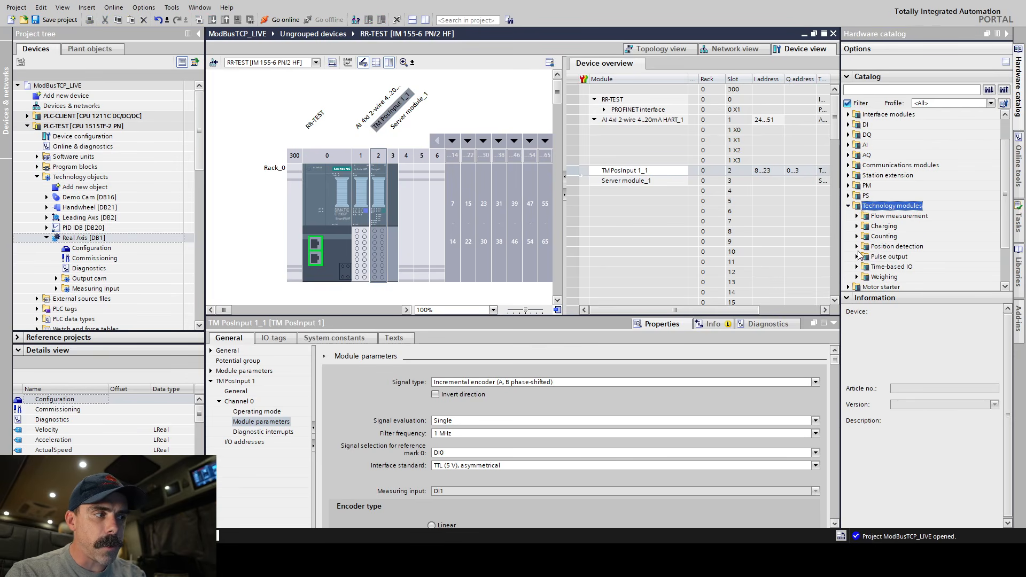
left_click(857, 246)
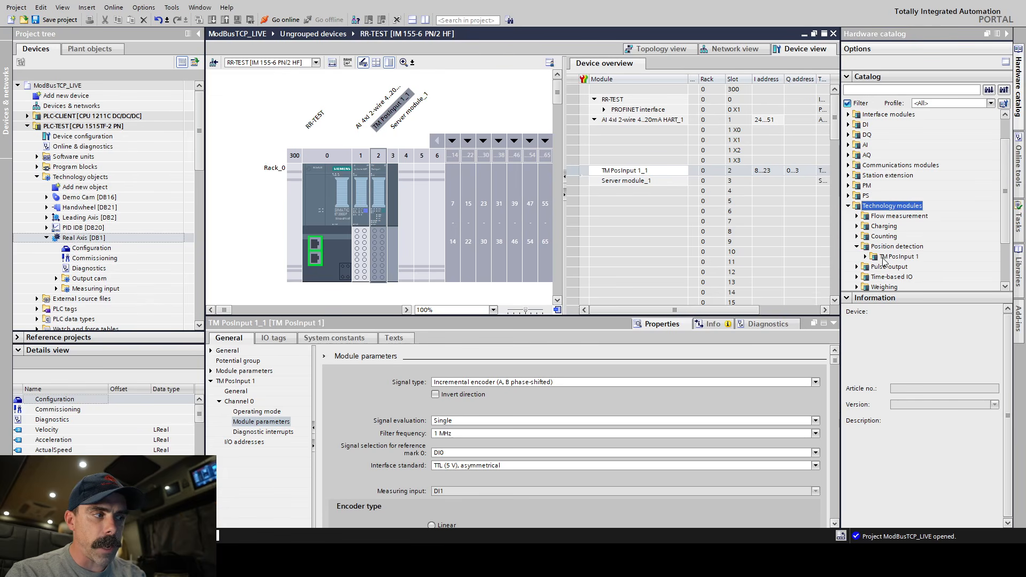
left_click(865, 256)
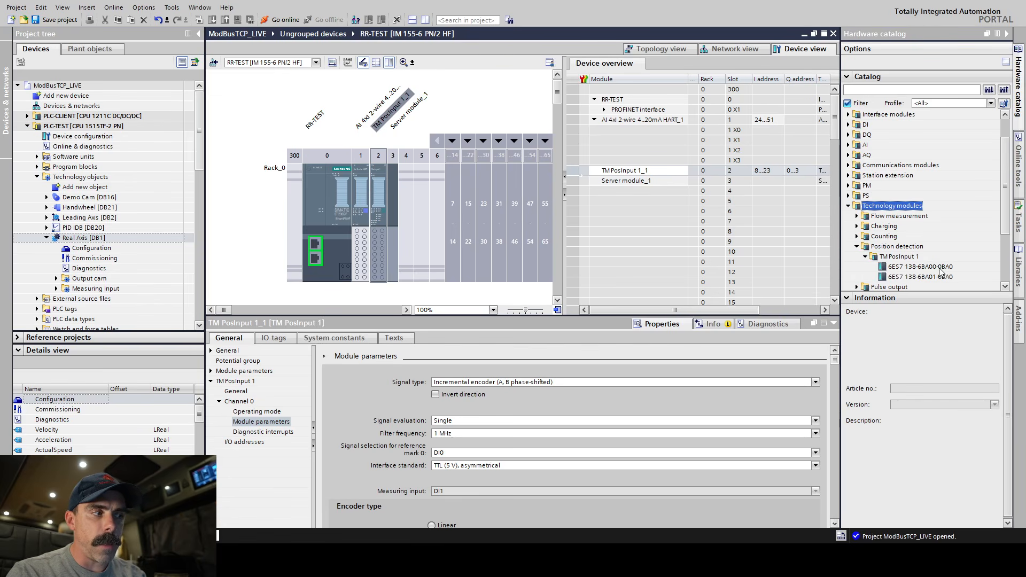
left_click(943, 277)
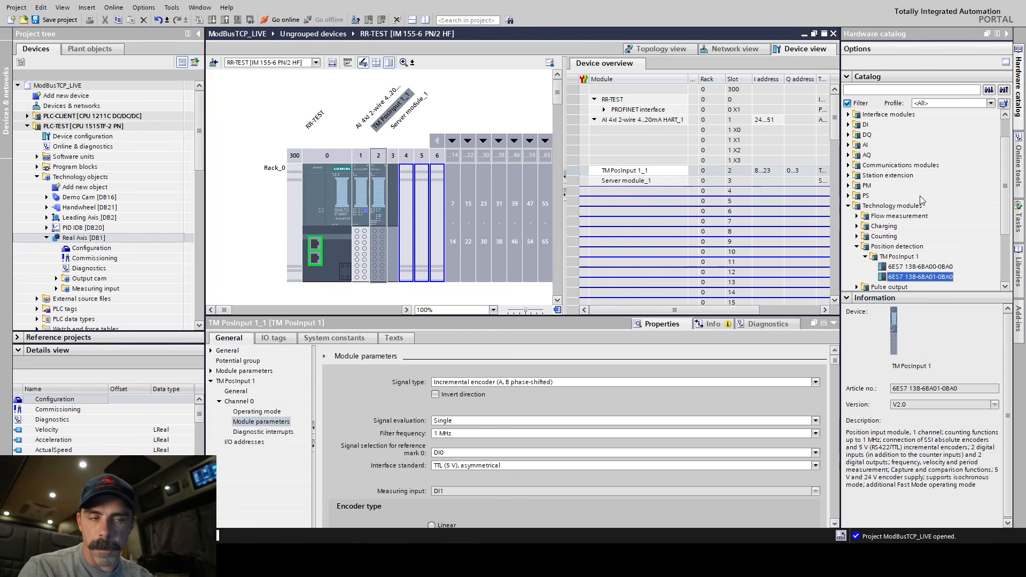
Review the TM PosInput 1 module's general properties, startup parameters and channel 0 operating mode.
left_click(378, 224)
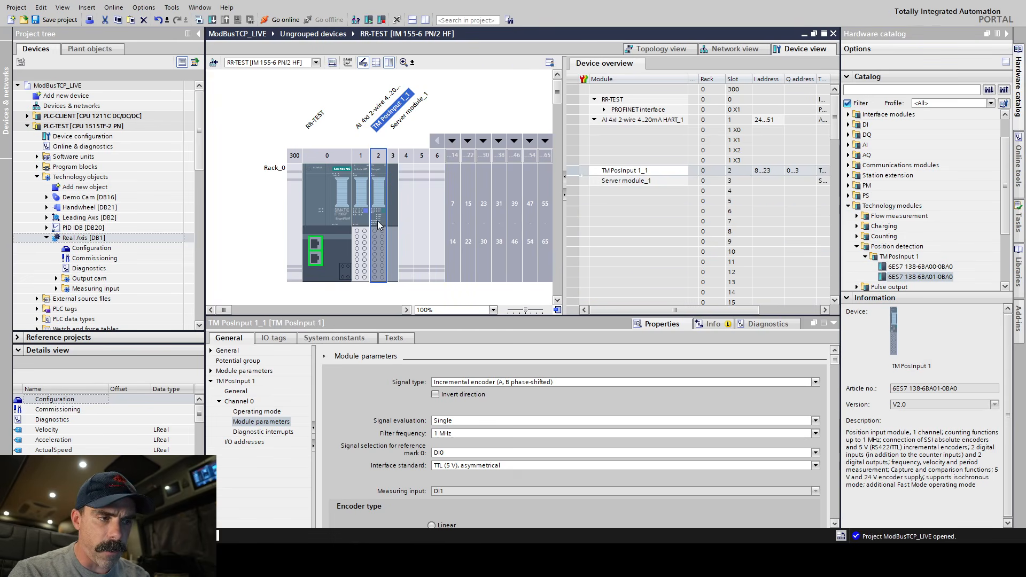
left_click(231, 352)
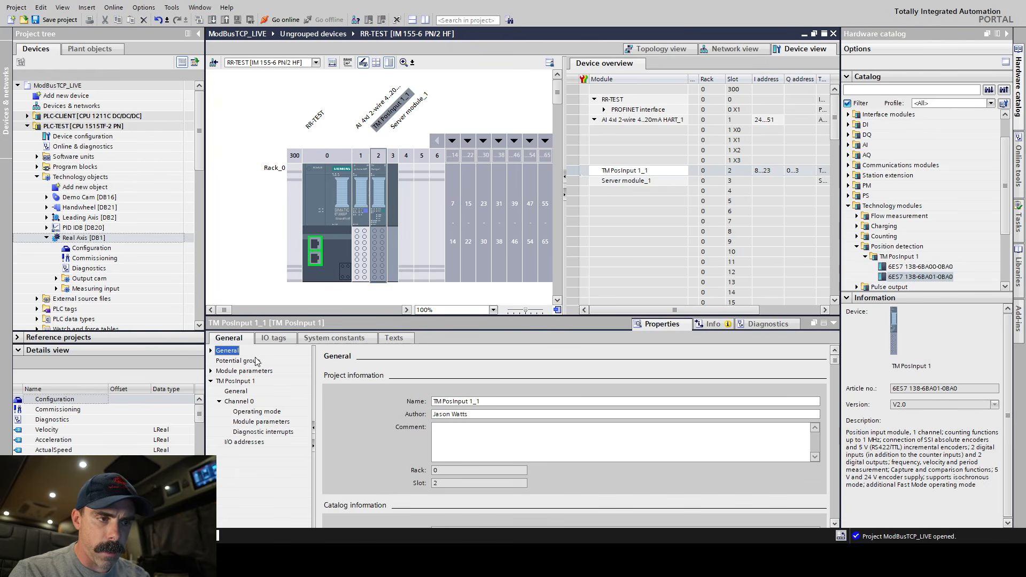
left_click_drag(834, 362, 854, 323)
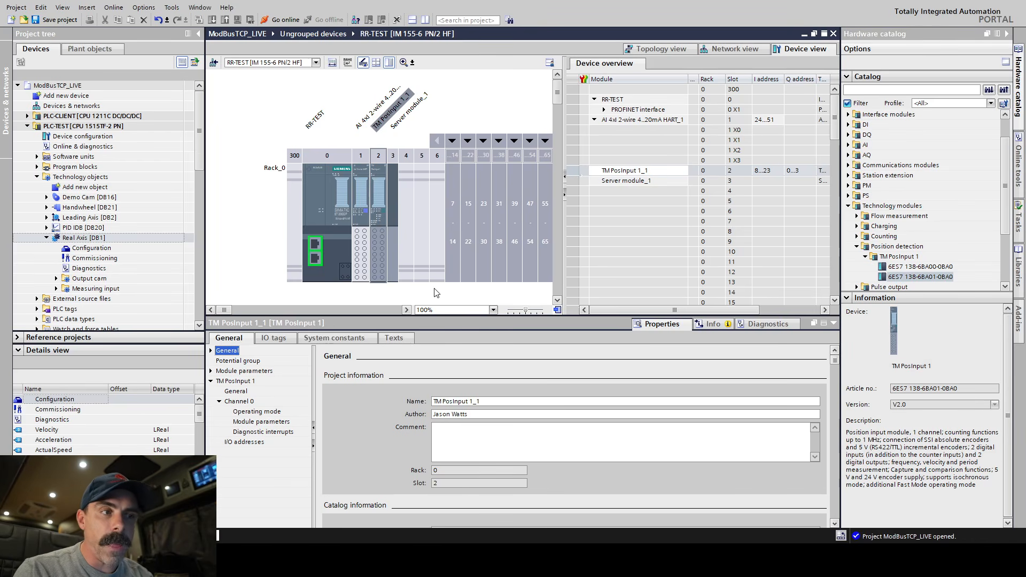
left_click(378, 210)
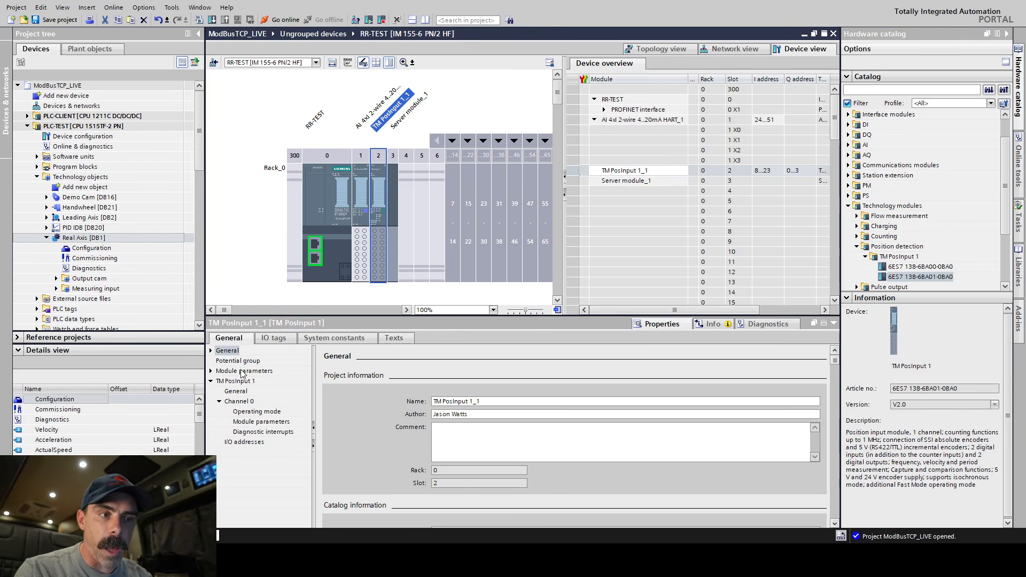
left_click(235, 392)
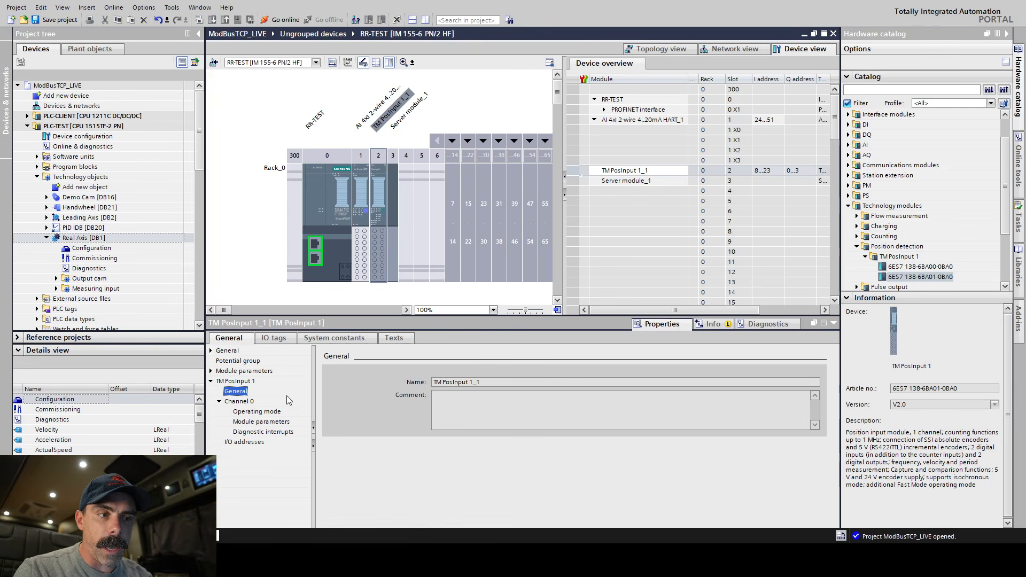
left_click(255, 371)
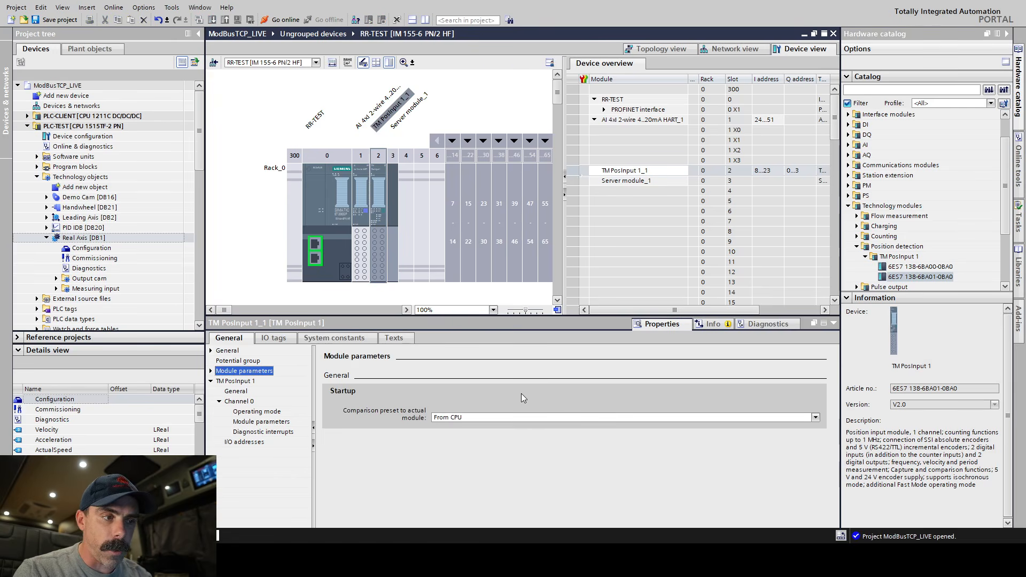
left_click(236, 382)
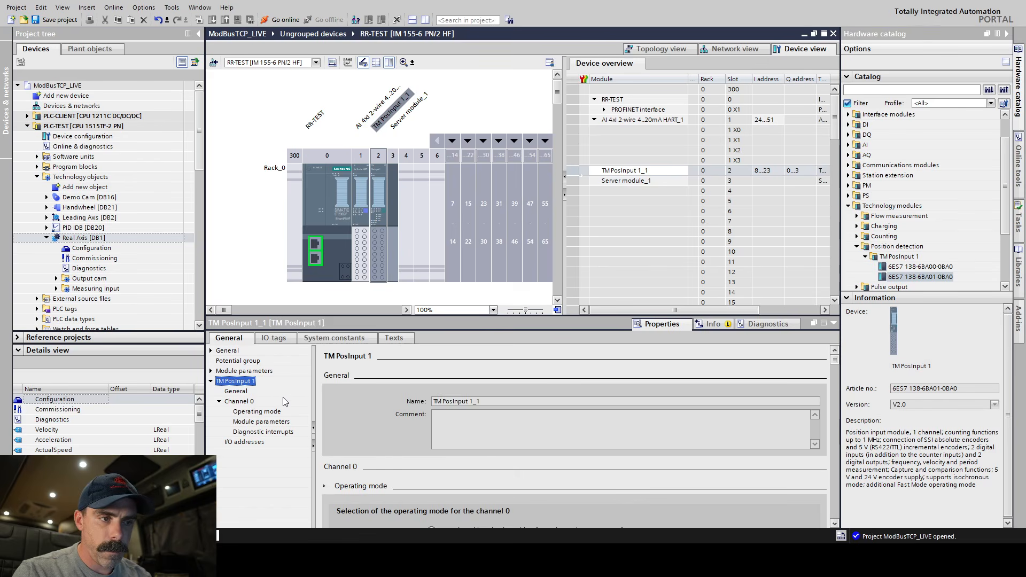
left_click(259, 412)
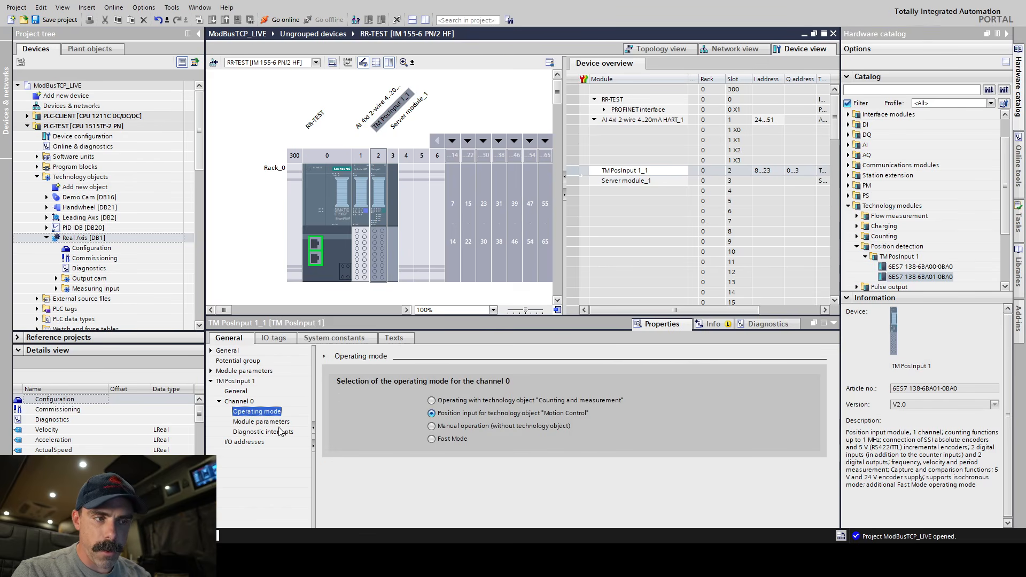
Examine channel 0's module parameters, including the available signal types and the encoder type settings.
left_click(262, 422)
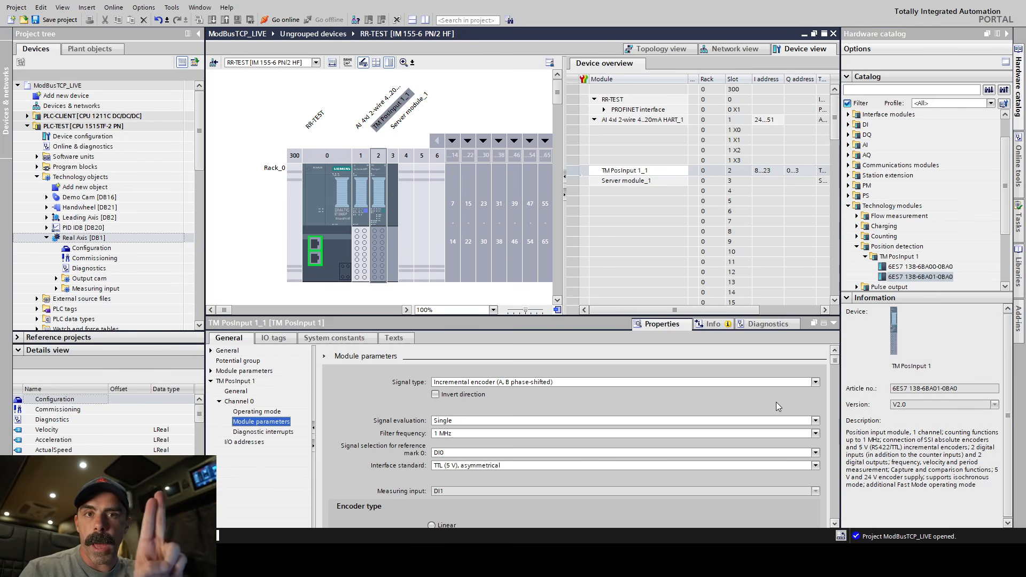
left_click(817, 382)
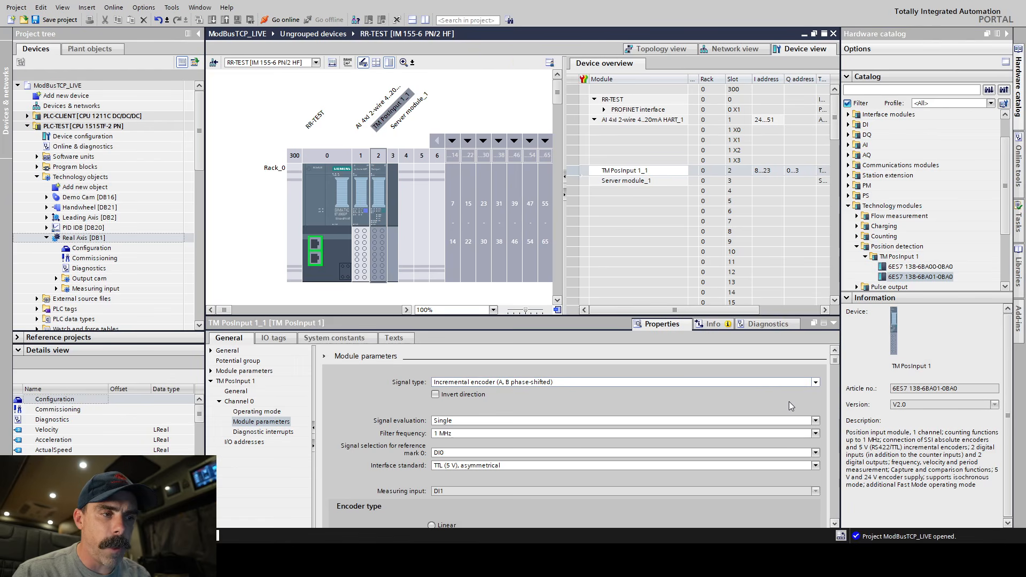
left_click(773, 370)
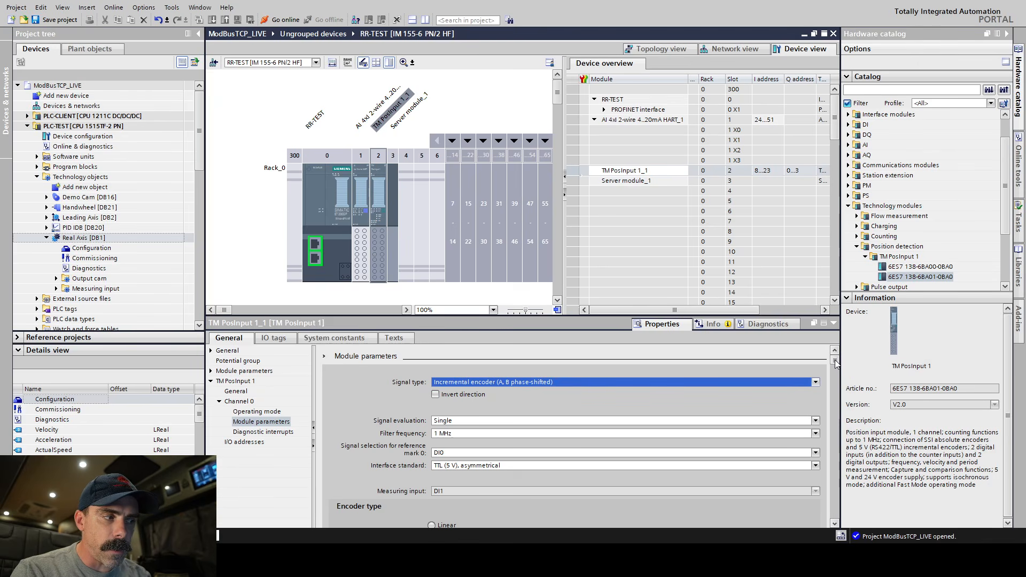
left_click_drag(835, 364, 848, 392)
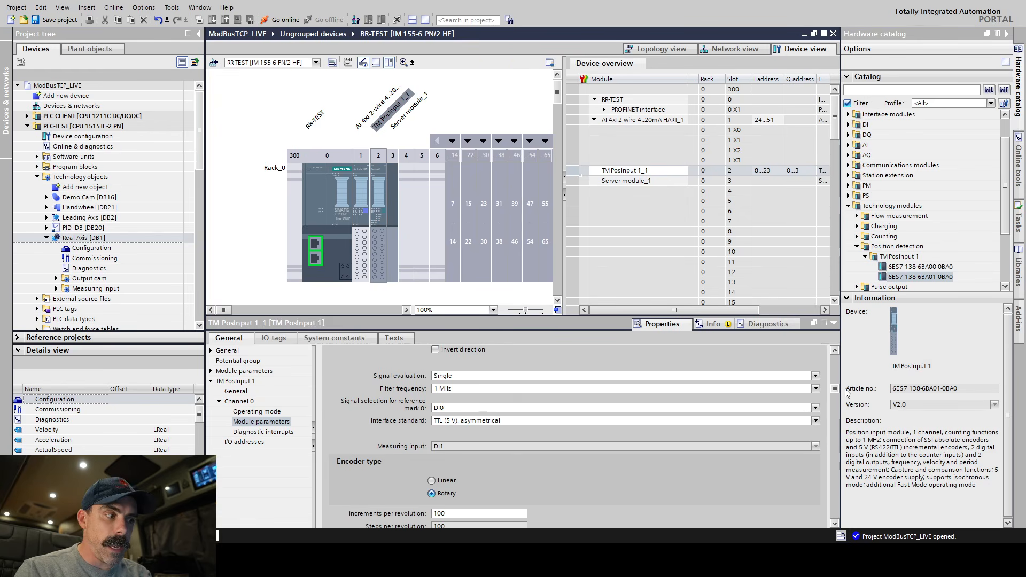
Check the TM PosInput module's I/O addresses and channel 0's operating mode selection.
left_click(251, 442)
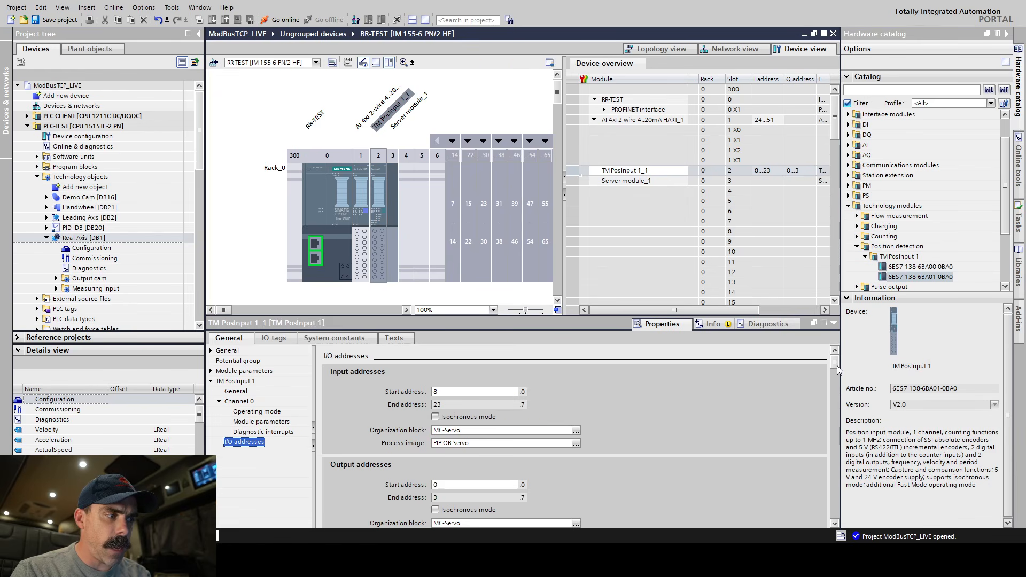
mouse_move(837, 366)
left_mouse_down()
mouse_move(834, 431)
mouse_move(836, 360)
left_mouse_up()
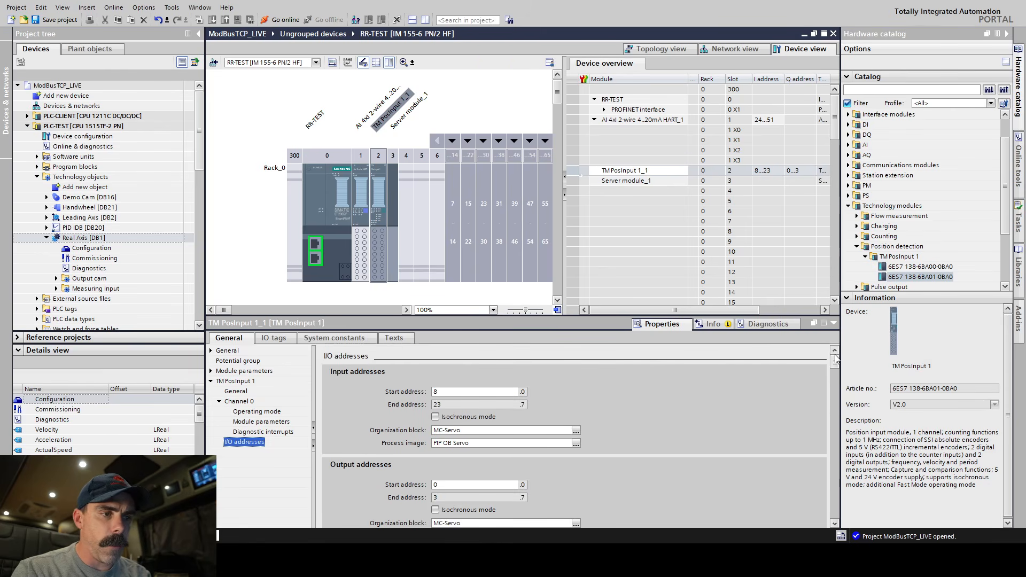
left_click(238, 394)
left_click(257, 412)
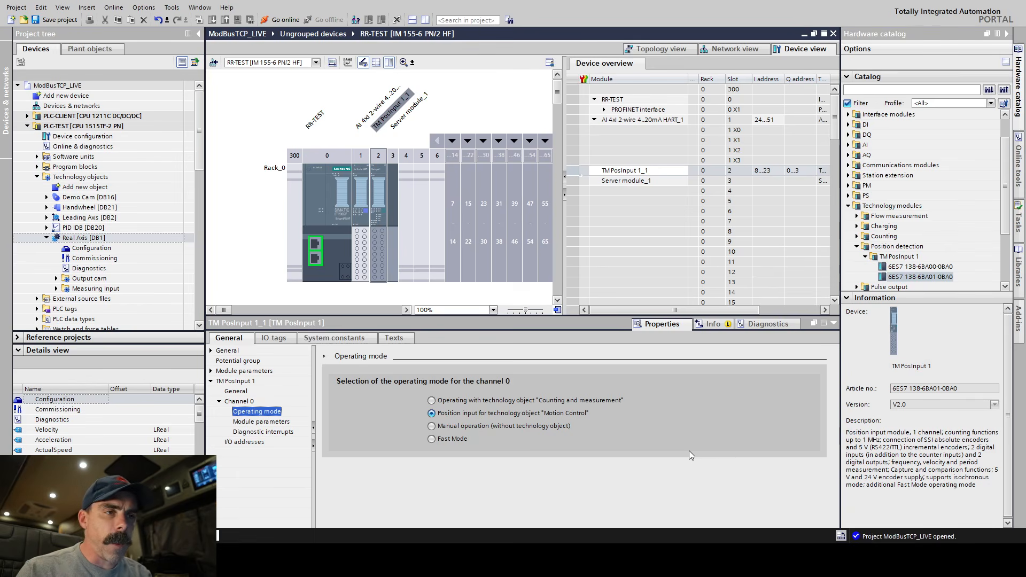
Expand the Handwheel technology object and inspect its ActualVelocity and ActualAcceleration tags.
left_click(112, 208)
left_click(47, 207)
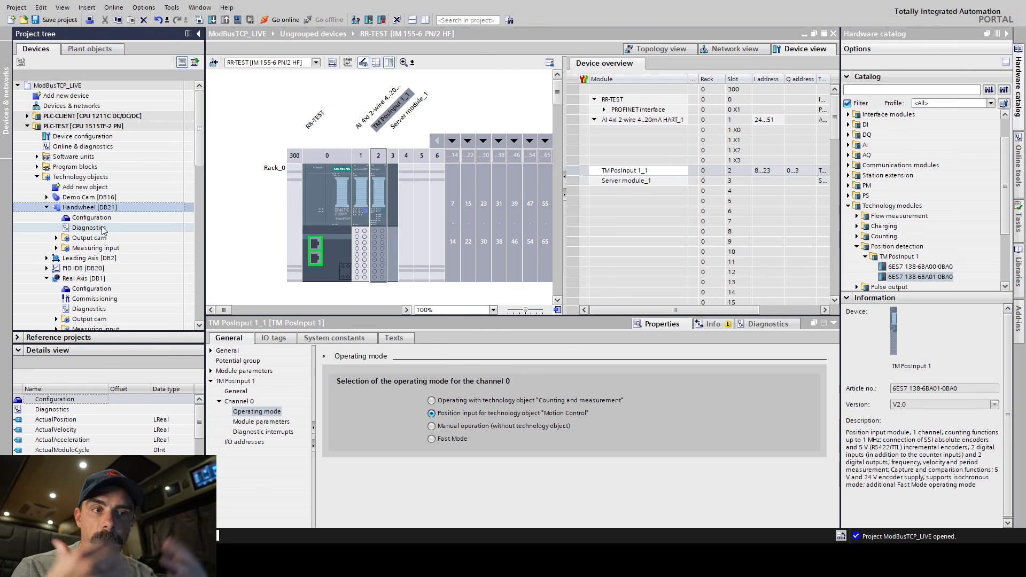
left_click(59, 430)
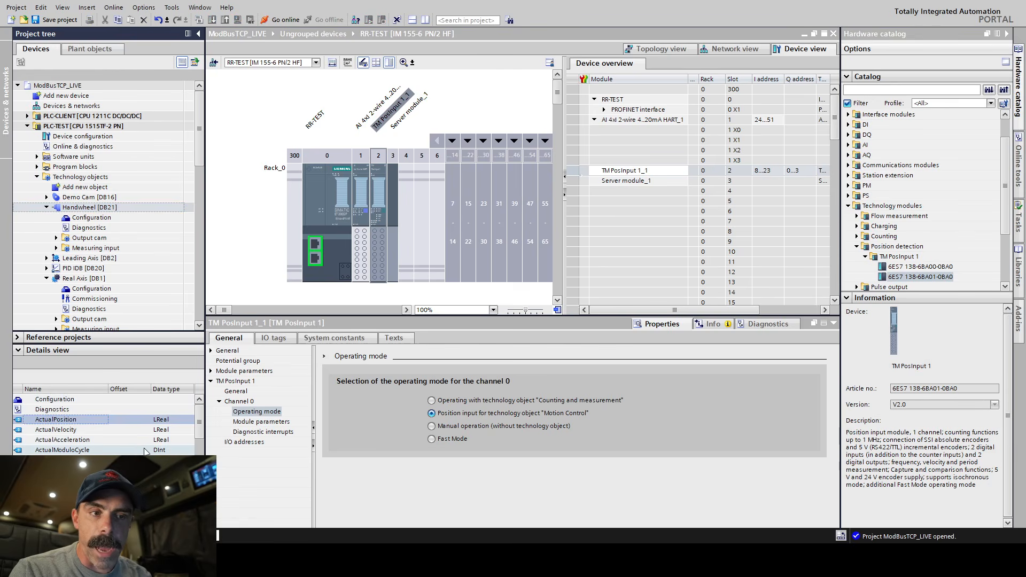
left_click(102, 442)
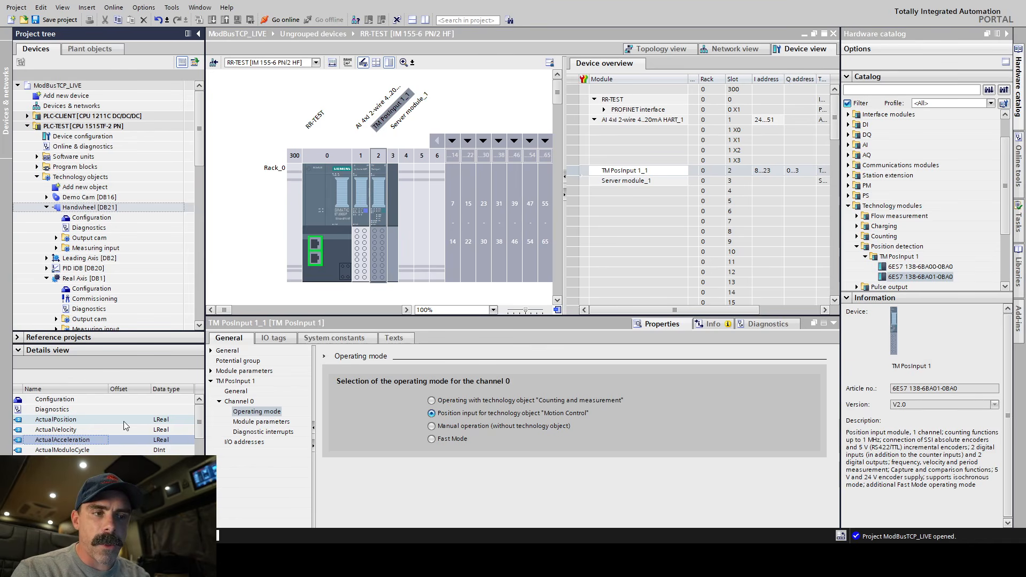
Try the Pulse (A) and direction (B) signal type for channel 0 and return it to Incremental encoder (A, B phase-shifted).
left_click(278, 423)
left_click(753, 384)
left_click(727, 417)
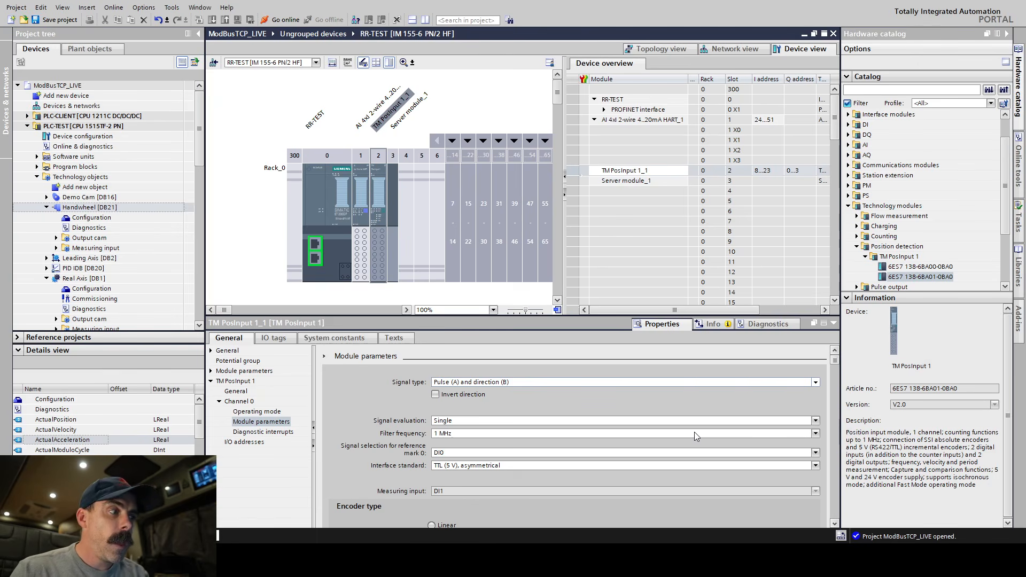
left_click(694, 432)
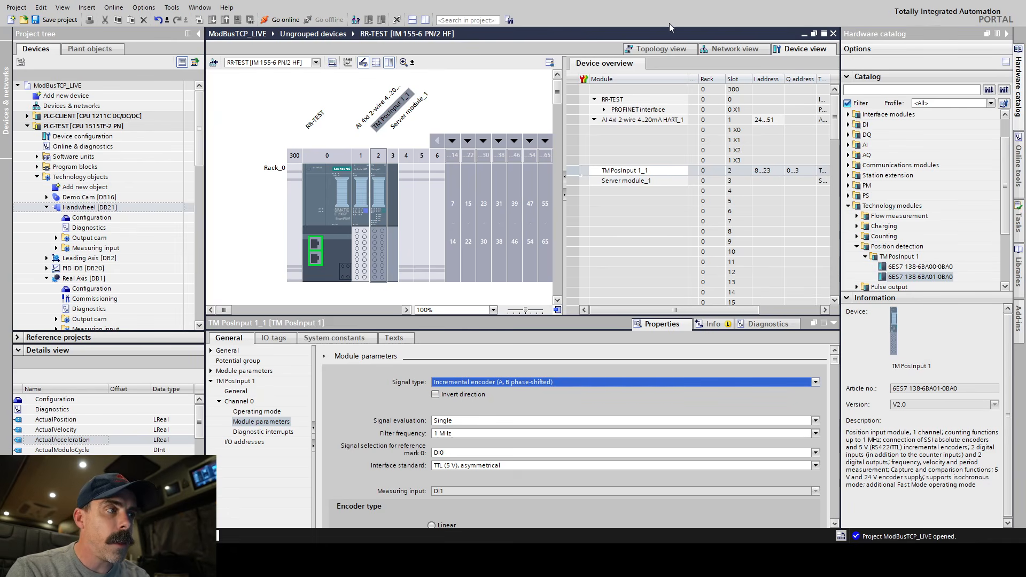
Connect the MC-ENCODER multiturn encoder's PROFINET interface to the PN/IE_1 subnet.
left_click(719, 49)
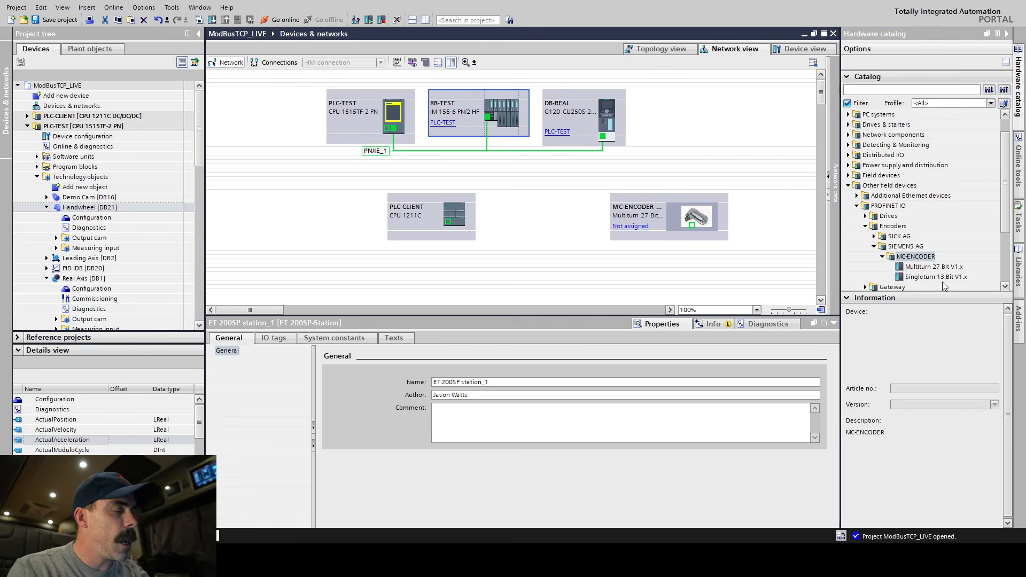
left_click(673, 214)
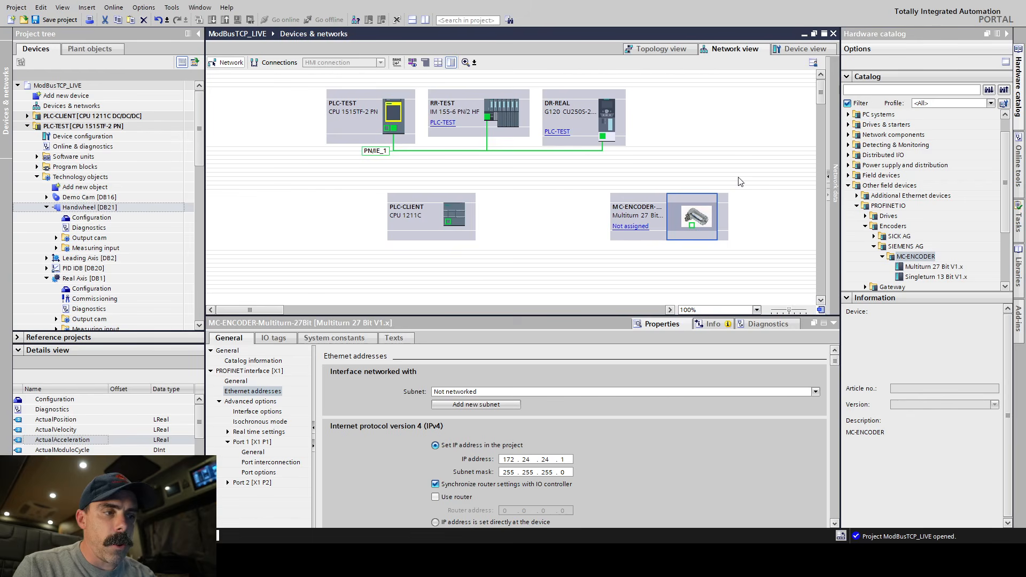
left_click(634, 227)
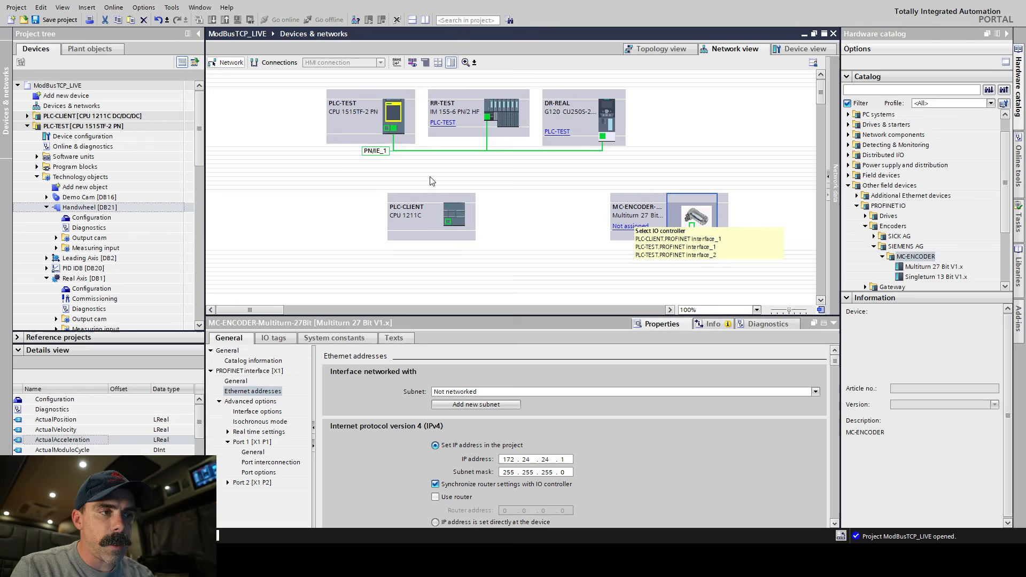
left_click(588, 391)
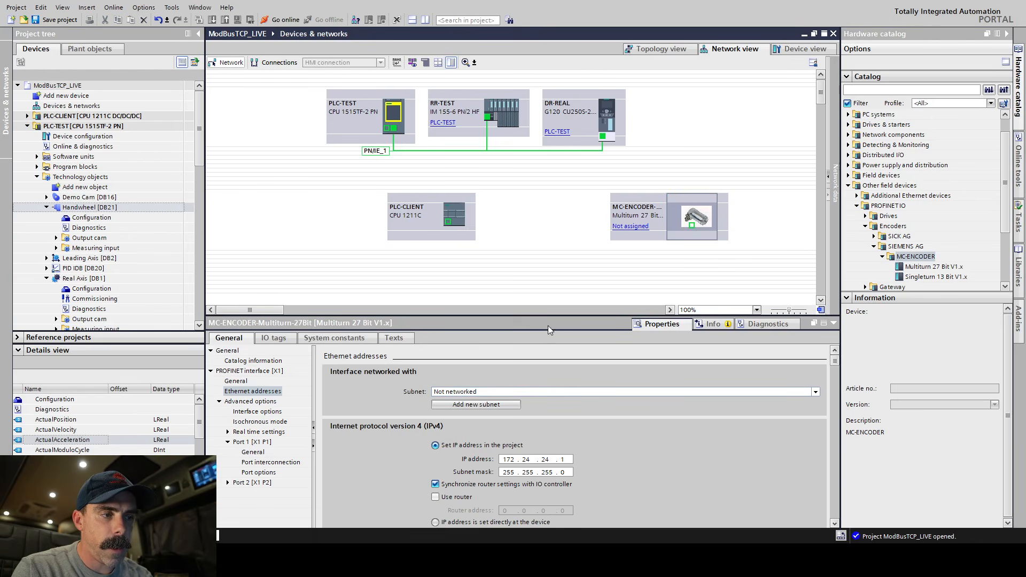
left_click(607, 416)
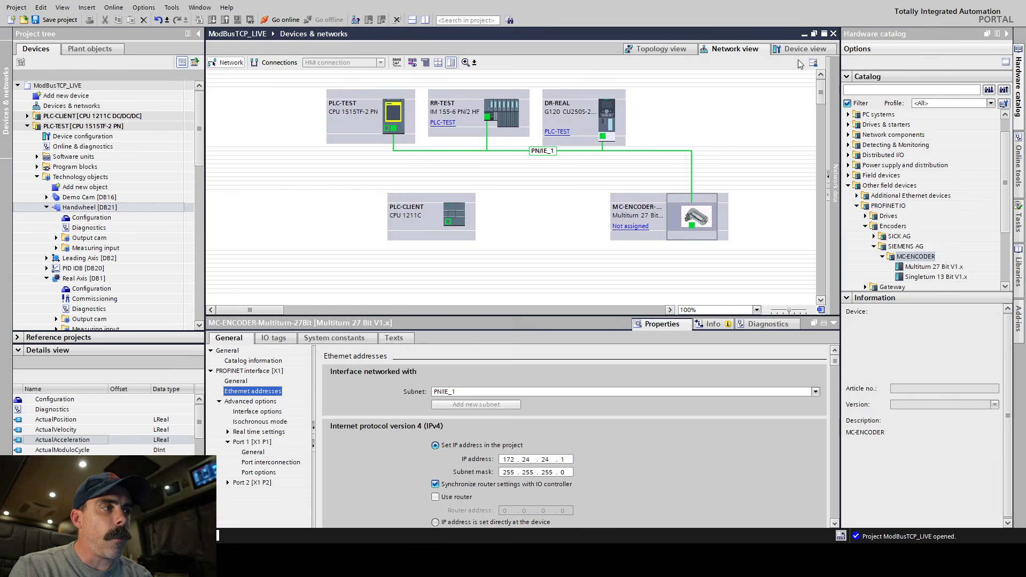
Insert the Standard Telegram 81, PZD2/6 submodule into the multiturn encoder's free slot 1 2.
left_click(809, 49)
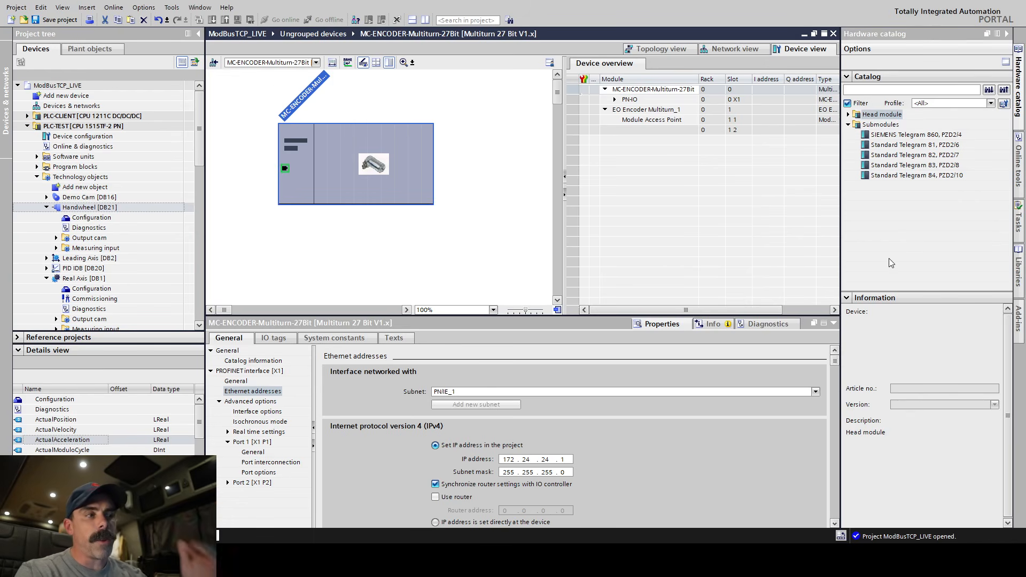
left_click(925, 146)
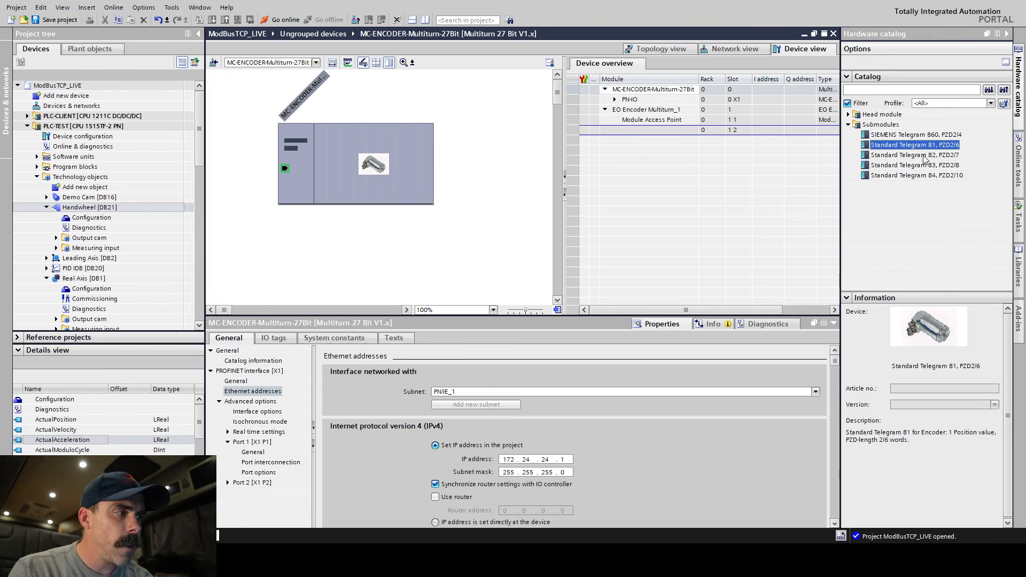
left_click_drag(939, 149, 693, 132)
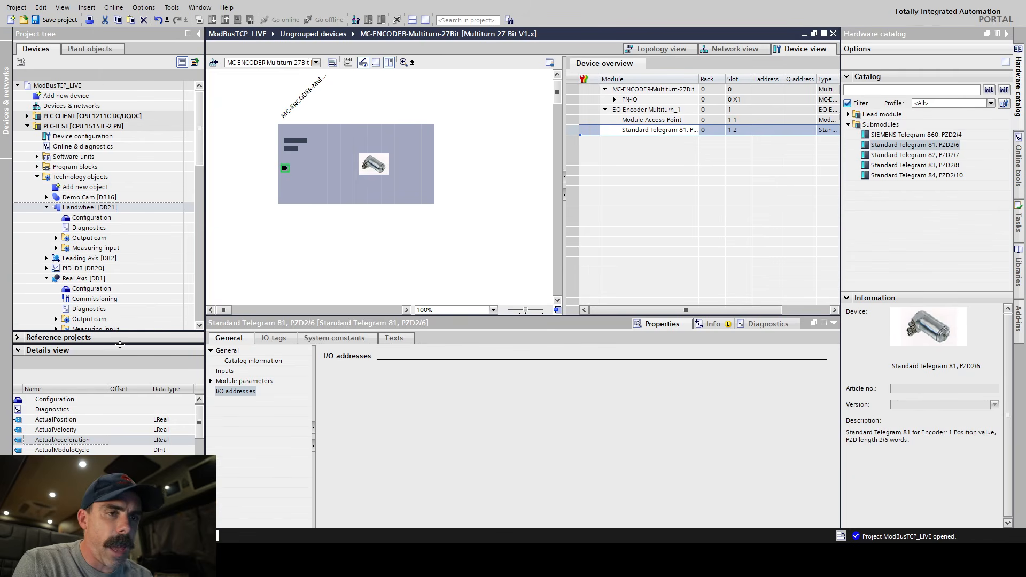
Open the configuration of the Real Axis technology object and bring its hardware interface settings into reach.
left_click(108, 279)
double_click(107, 290)
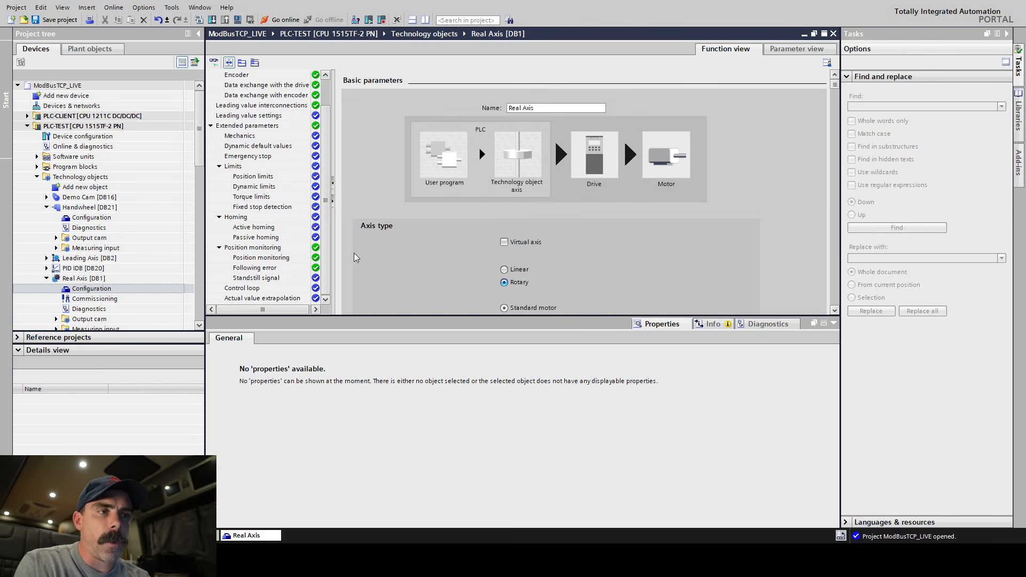
scroll(329, 129, "up", 2)
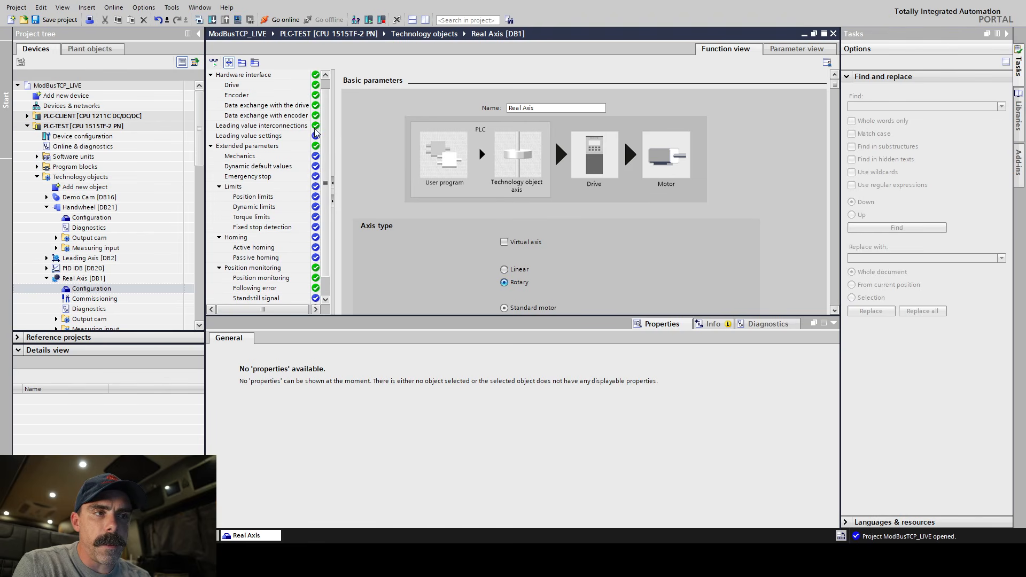
Examine the Real Axis settings for data exchange with the drive and with the encoder, enlarging the configuration area to see them fully.
left_click(299, 106)
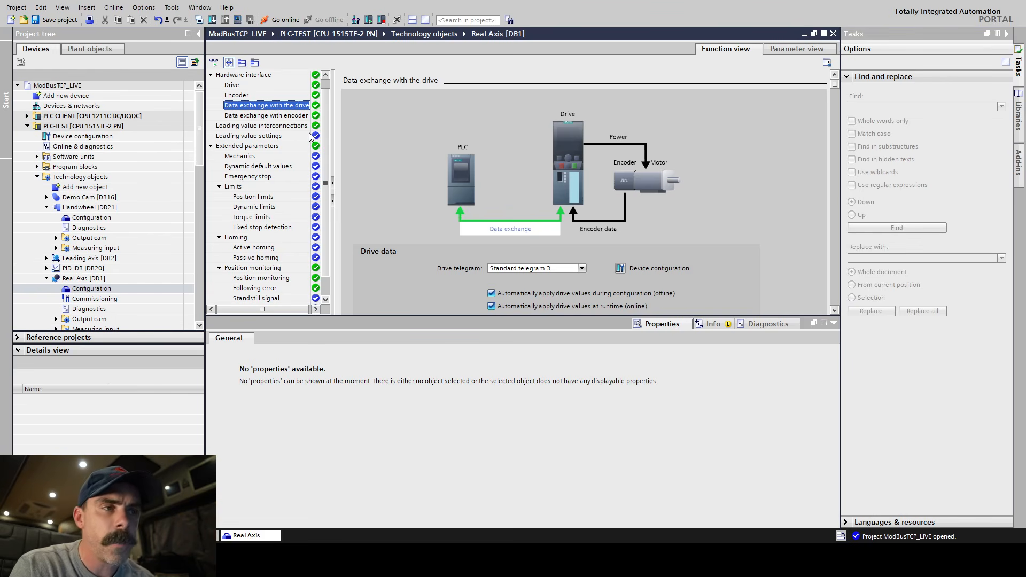
left_click(262, 117)
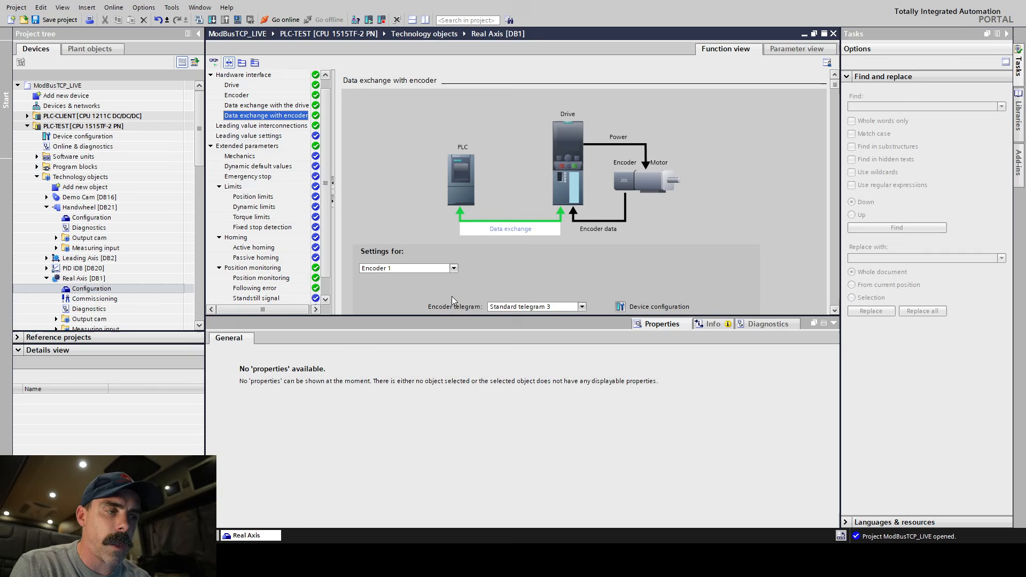
left_click_drag(448, 316, 457, 421)
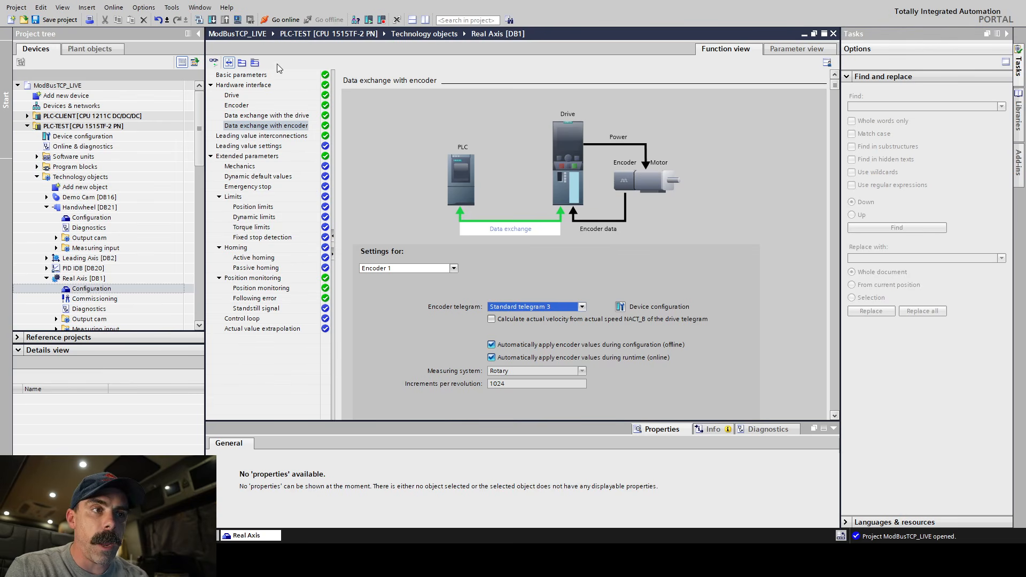
left_click(255, 115)
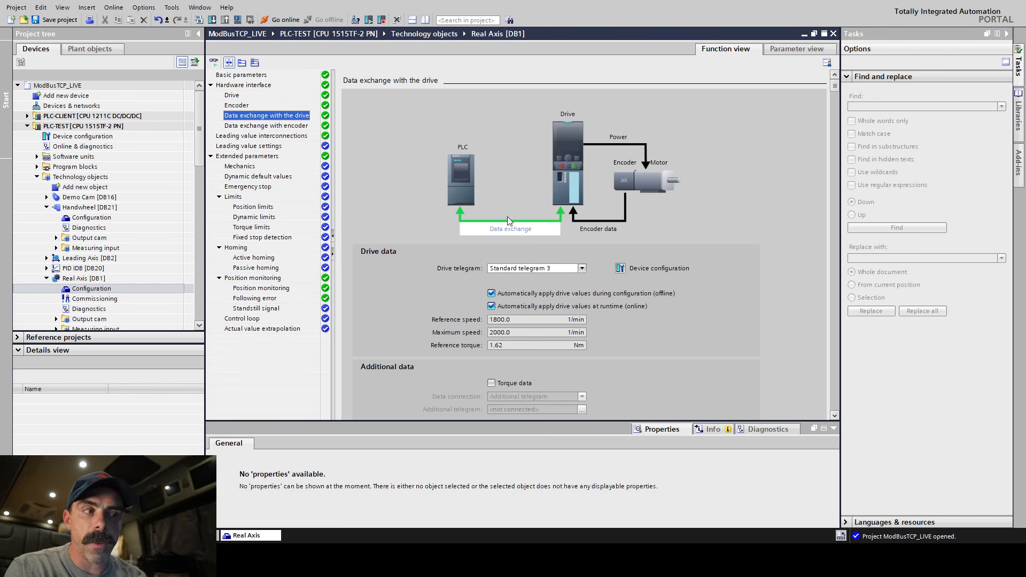
left_click(288, 126)
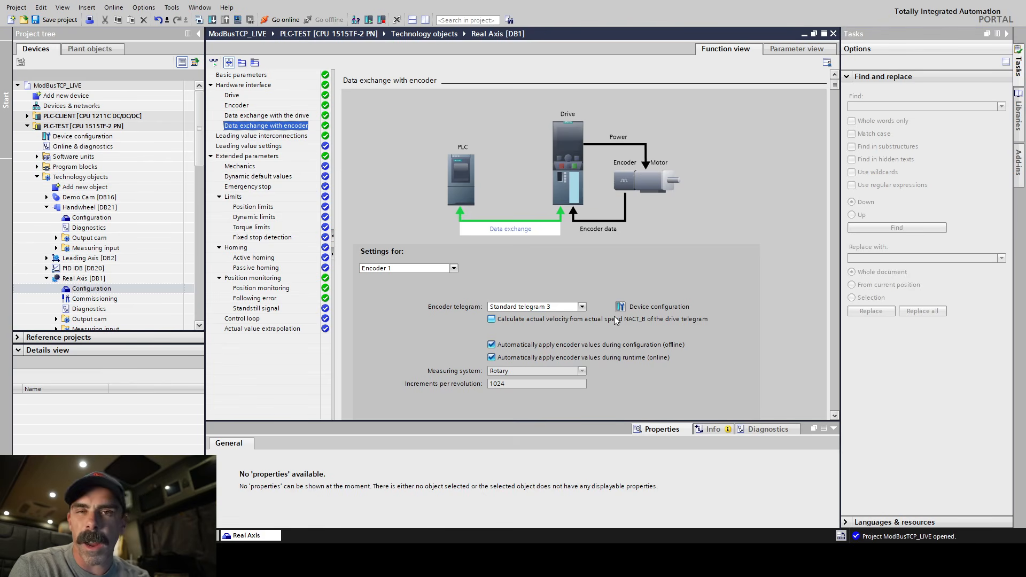
Inspect the telegram choices for Encoder 1 of Real Axis, the linked drive's device configuration and the list of selectable encoders.
left_click(584, 308)
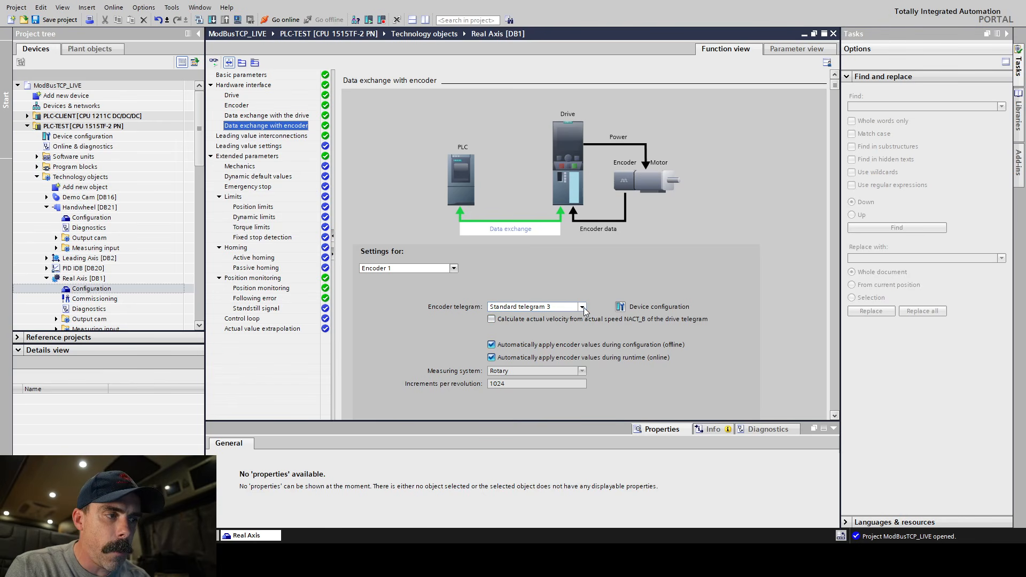
left_click(622, 310)
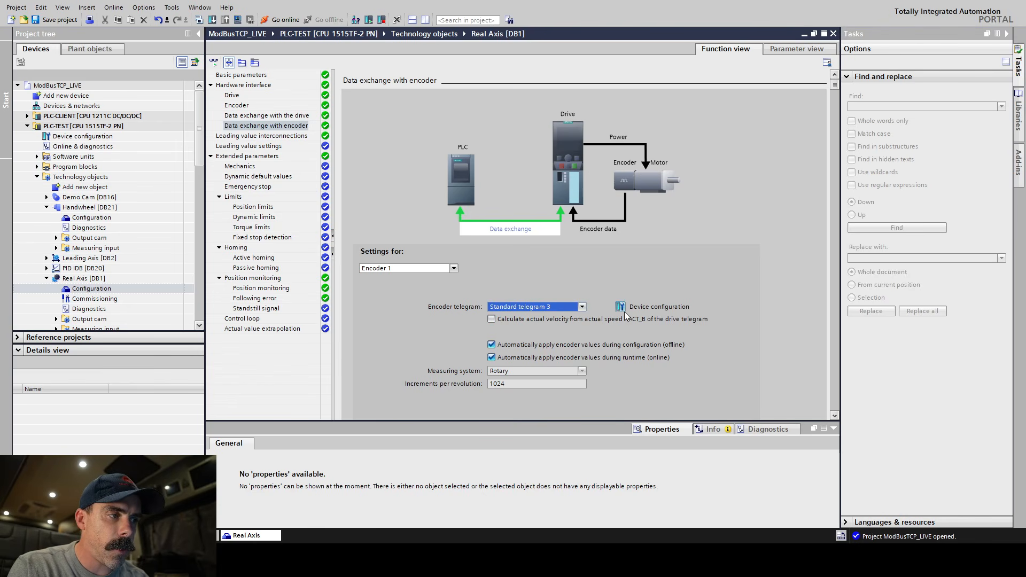
left_click(620, 308)
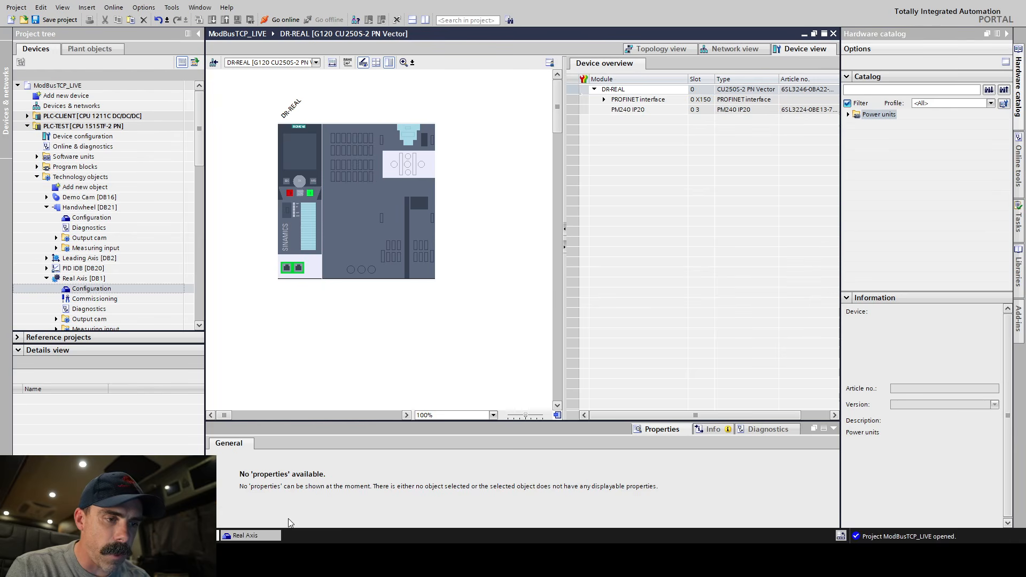
left_click(251, 536)
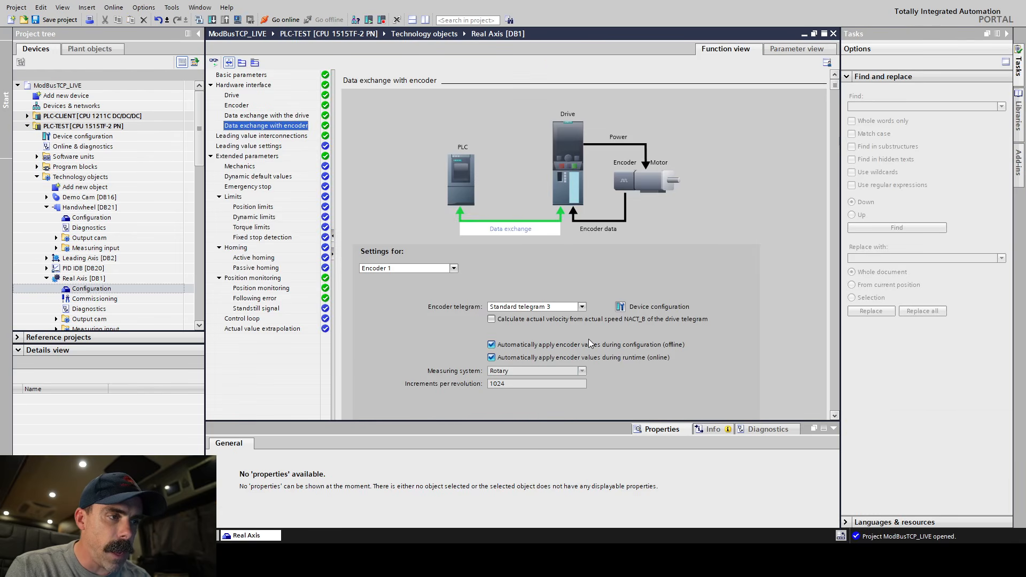
left_click(454, 270)
left_click(454, 270)
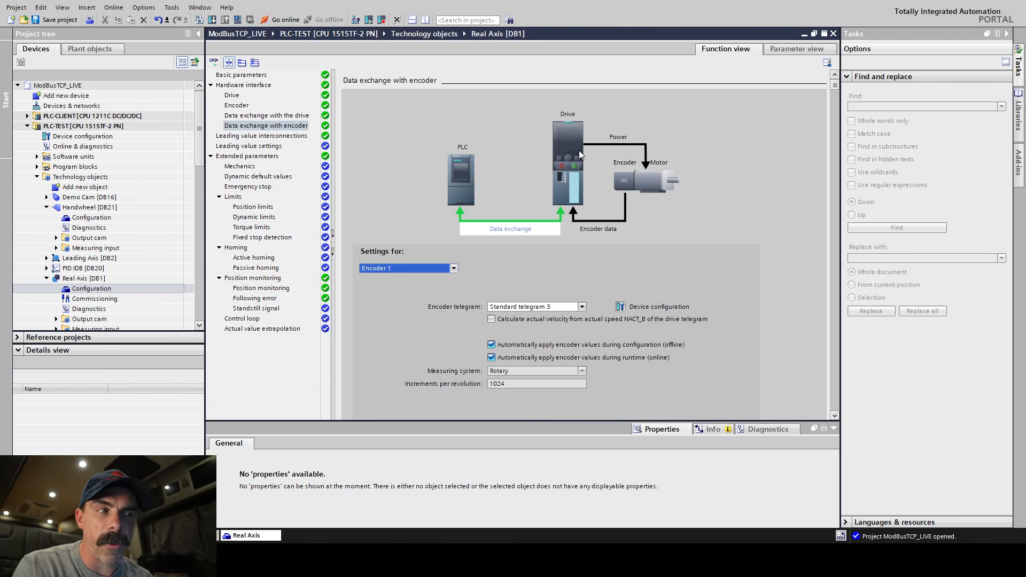
Open the configuration of the Handwheel technology object and examine the encoder selection in its hardware interface.
left_click(109, 208)
double_click(114, 210)
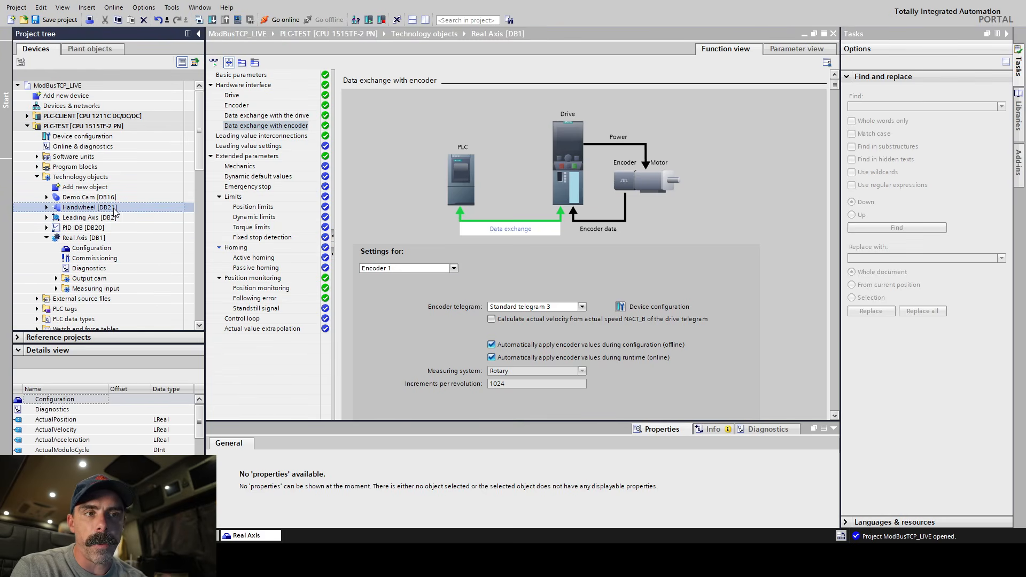
double_click(115, 209)
left_click(106, 218)
double_click(107, 218)
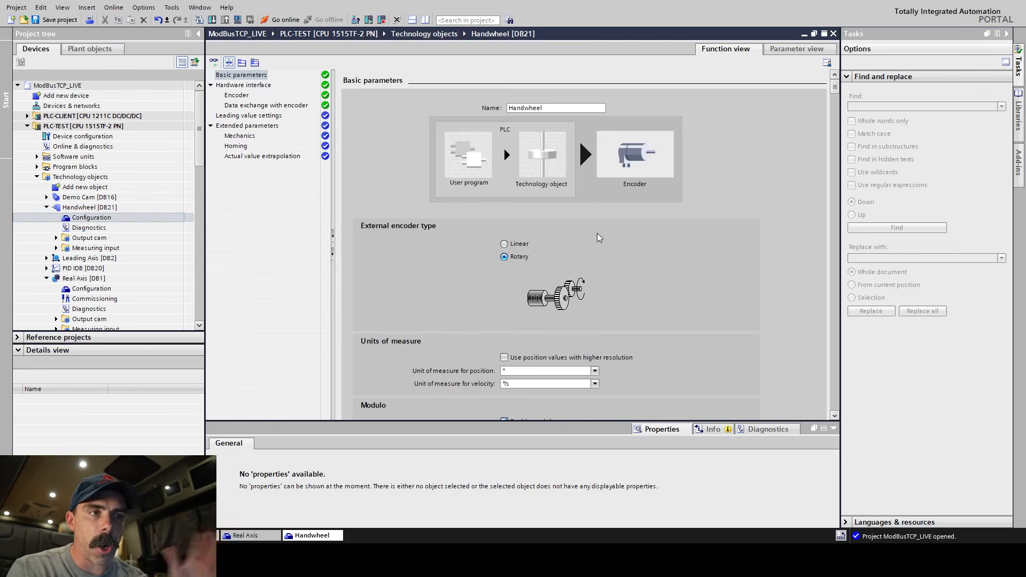
left_click(304, 95)
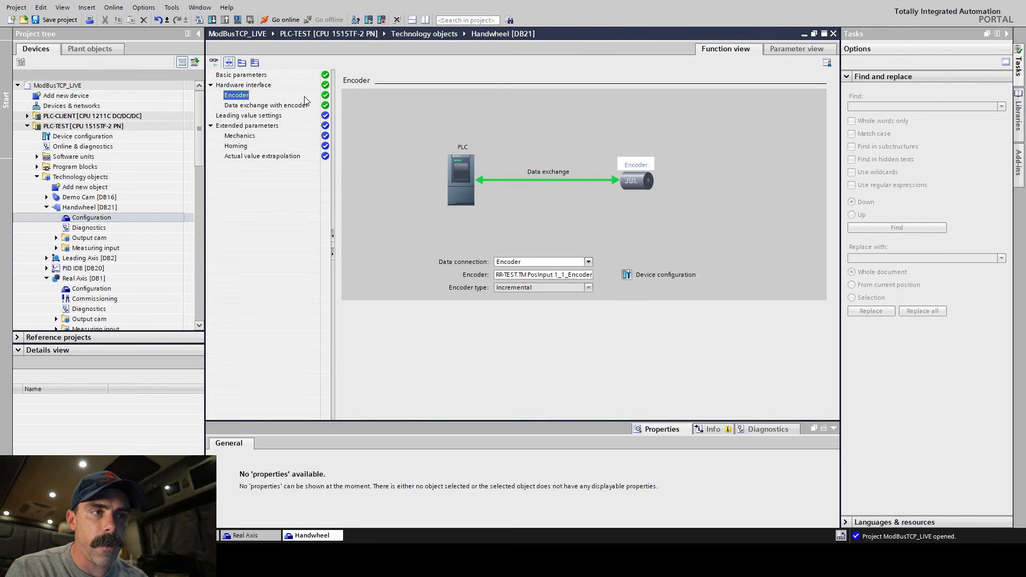
left_click(589, 276)
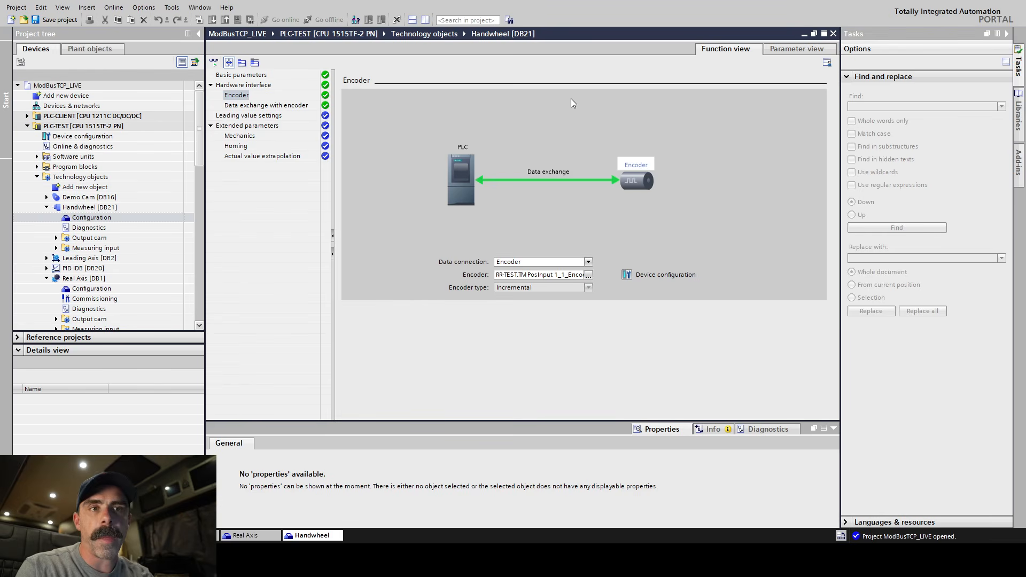
Close the technology object editors and assign the MC-ENCODER multiturn encoder to the IO controller PLC-TEST.PROFINET interface_1 in the network view.
left_click(834, 34)
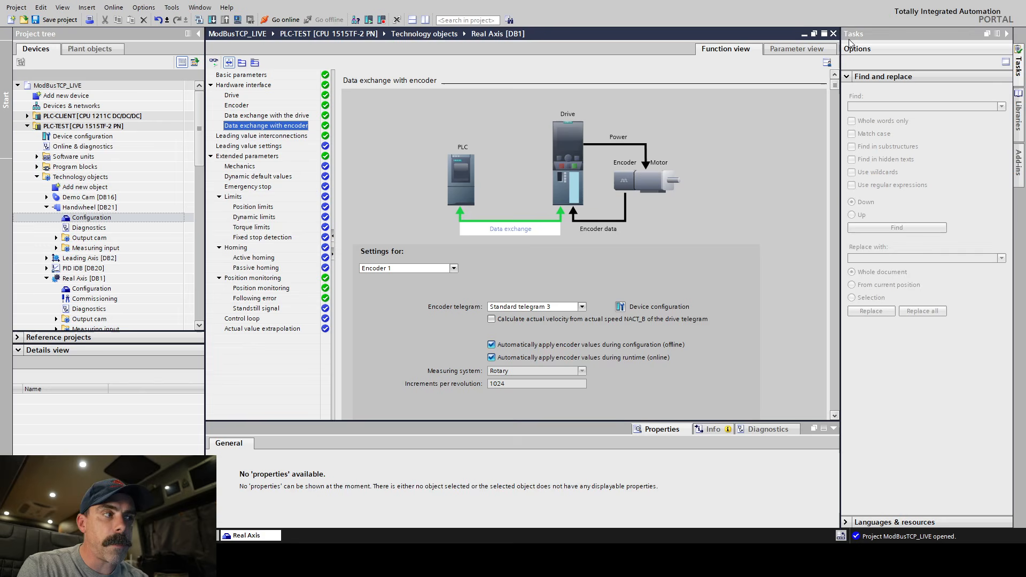
left_click(834, 34)
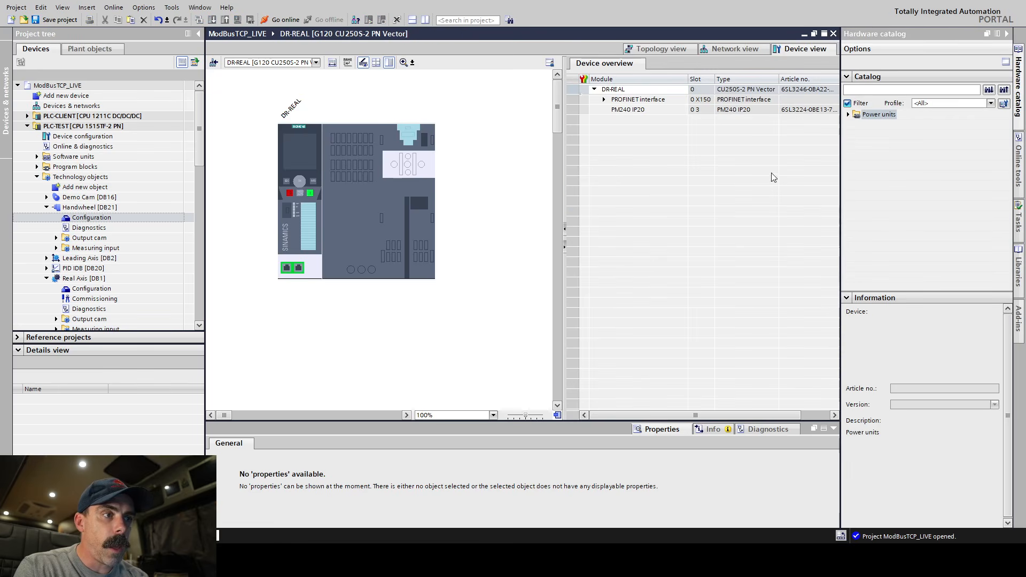
left_click(736, 50)
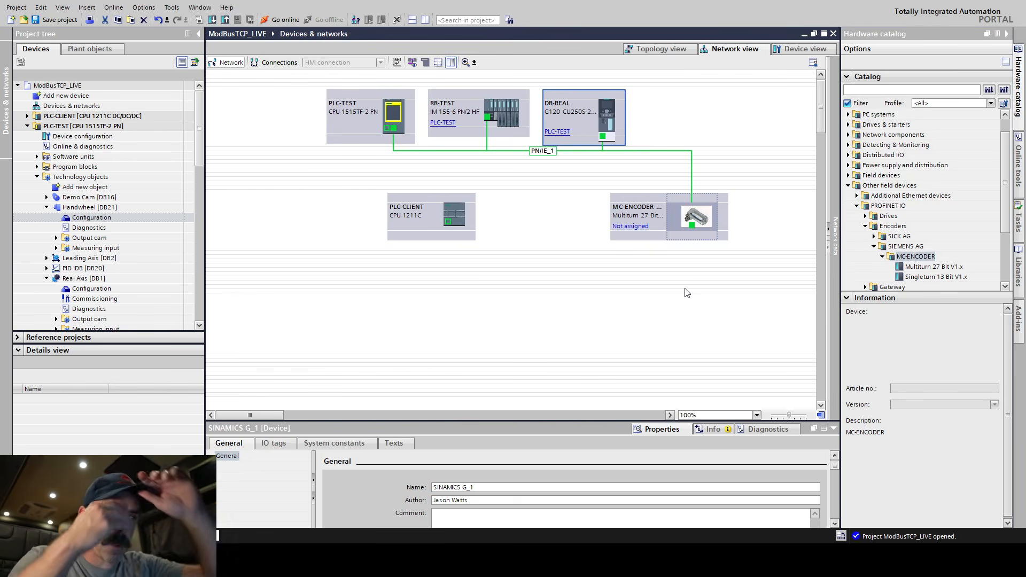
left_click(620, 228)
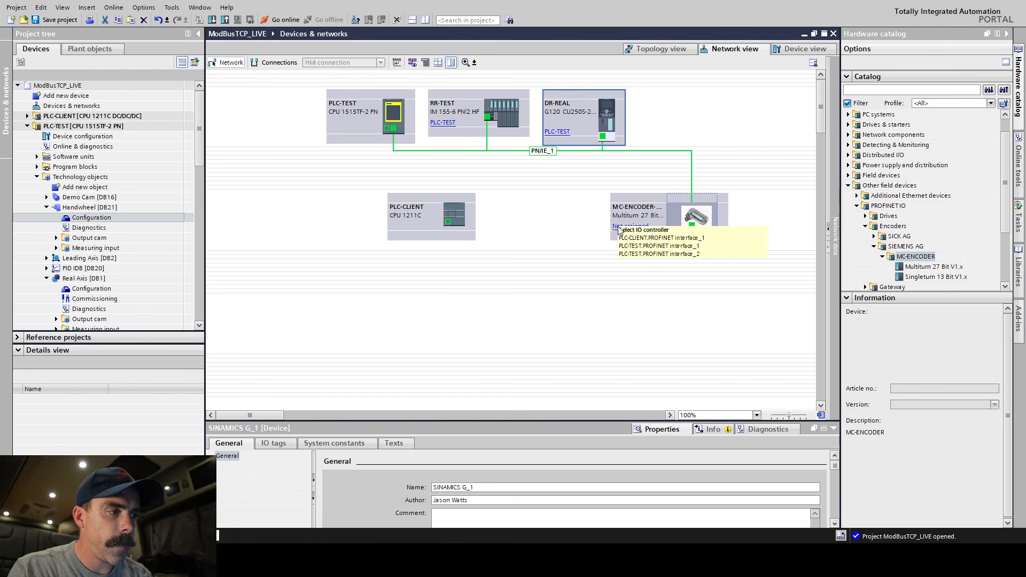
left_click(710, 248)
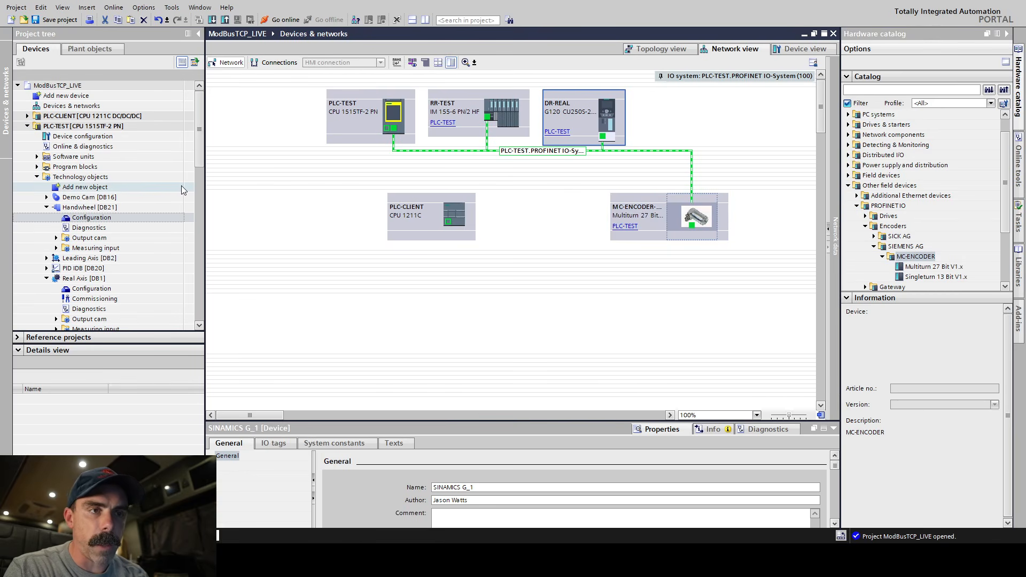
Reopen the Handwheel's encoder hardware settings and go from there to the linked encoder's device configuration.
double_click(90, 218)
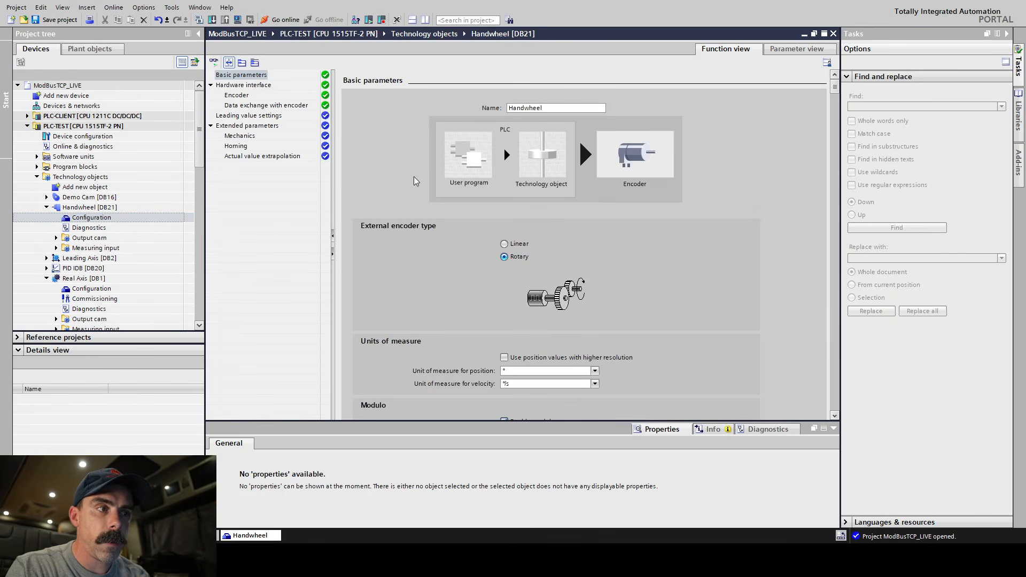
left_click(243, 97)
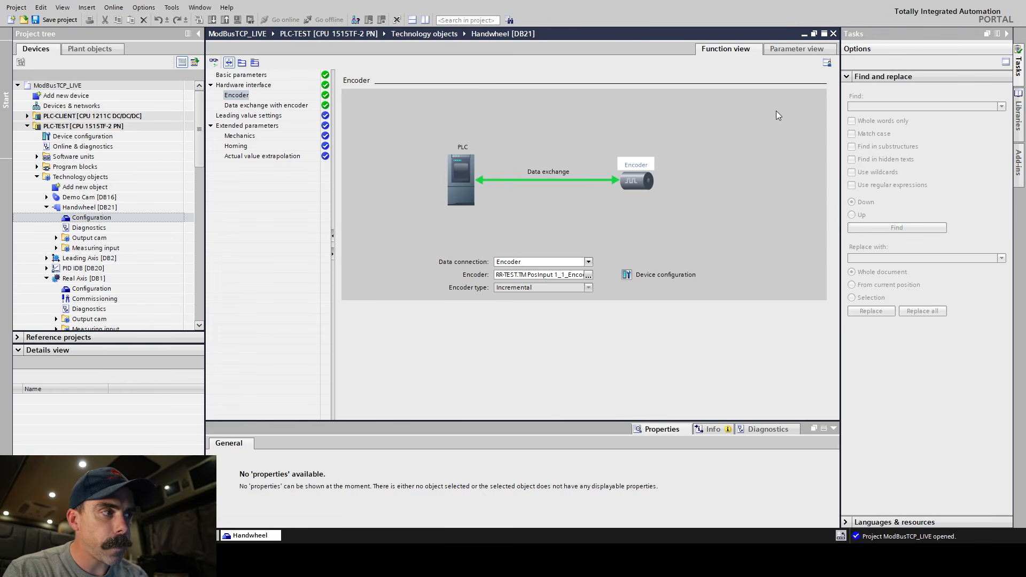
left_click(627, 274)
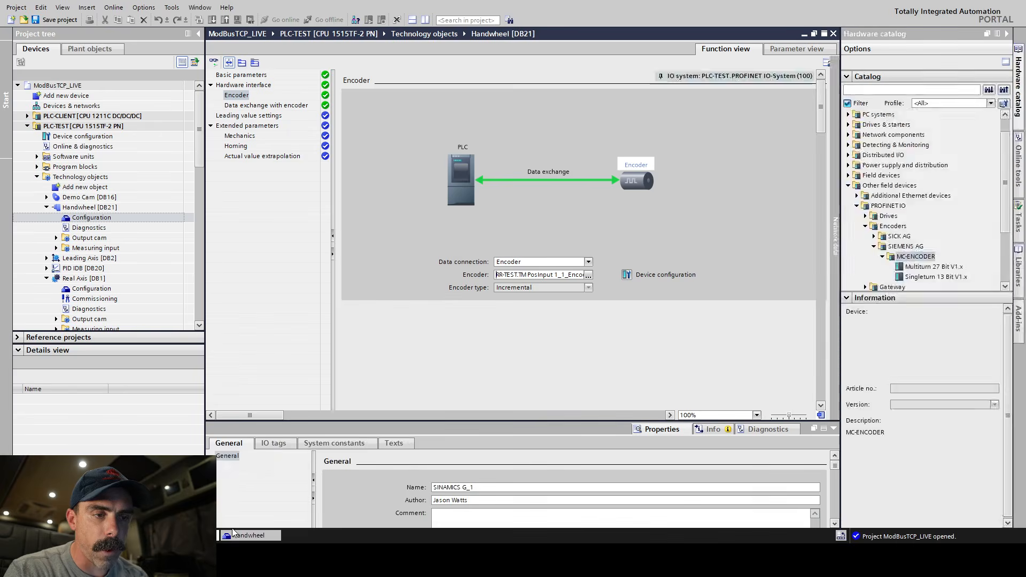